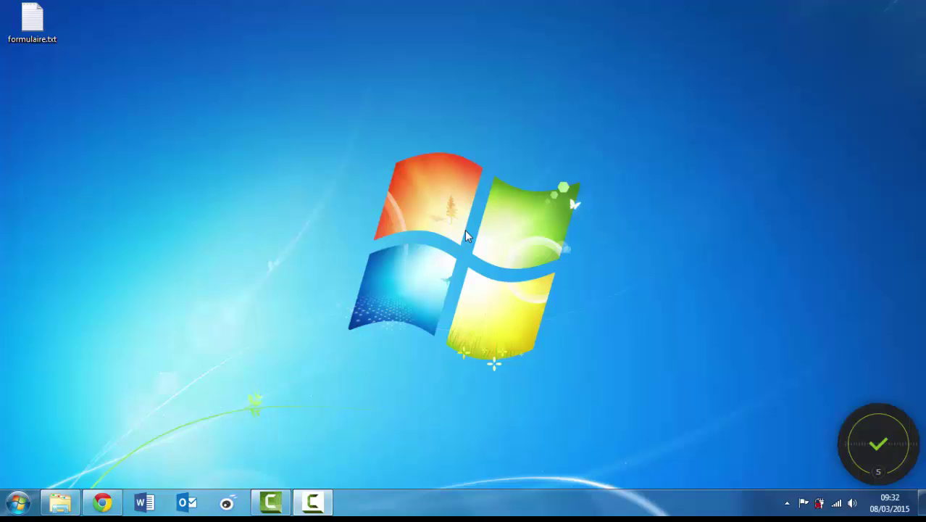
# Restore the fitbit.com setup page and scroll down to the Fitbit Connect download for PC
pyautogui.click(102, 502)
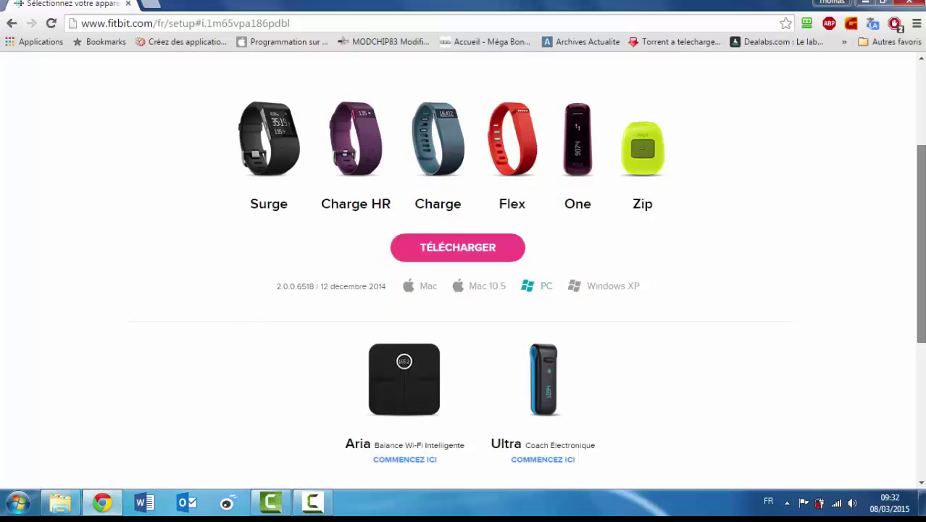
pyautogui.moveTo(922, 268); pyautogui.dragTo(921, 186)
pyautogui.scroll(-3, 482, 208)
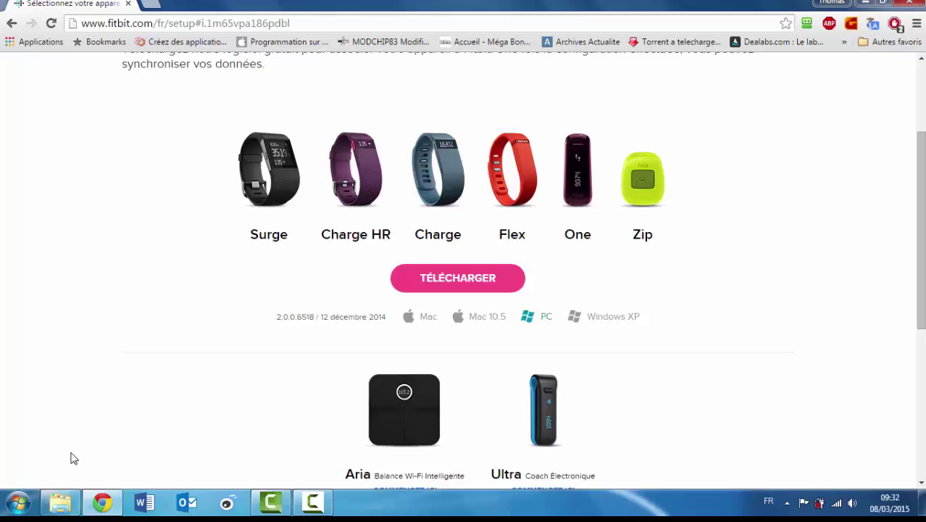
# Run FitbitConnect_Win_20141212_2.0.0.6518.exe from Téléchargements, keeping France as the region
pyautogui.click(70, 495)
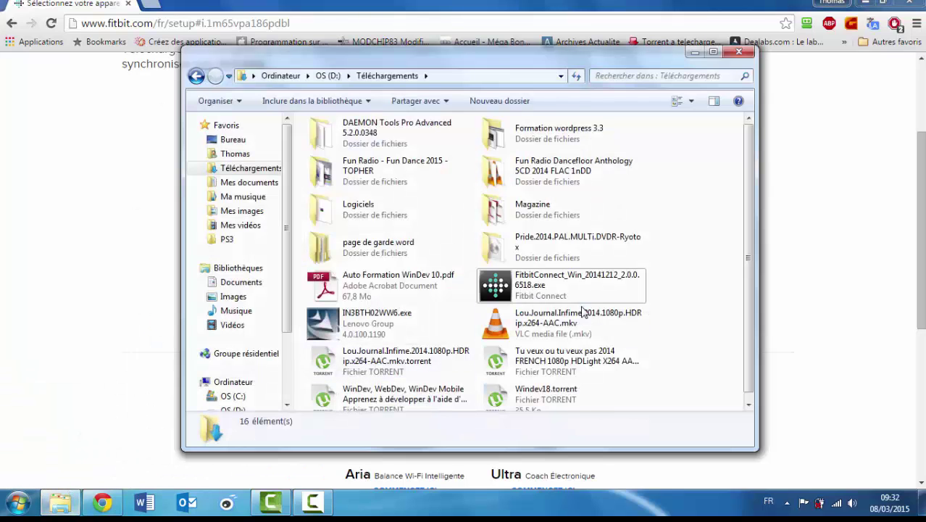
pyautogui.doubleClick(625, 293)
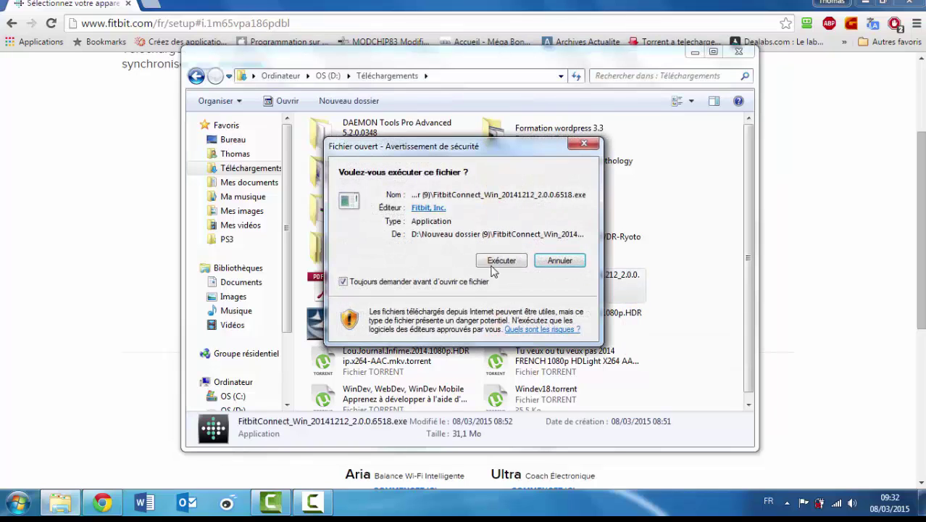
pyautogui.click(497, 261)
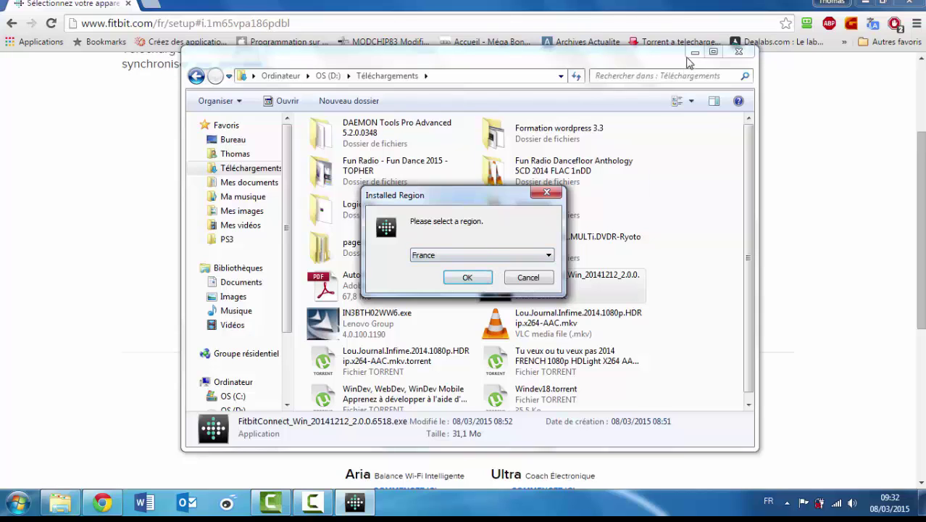
pyautogui.click(693, 53)
pyautogui.click(467, 280)
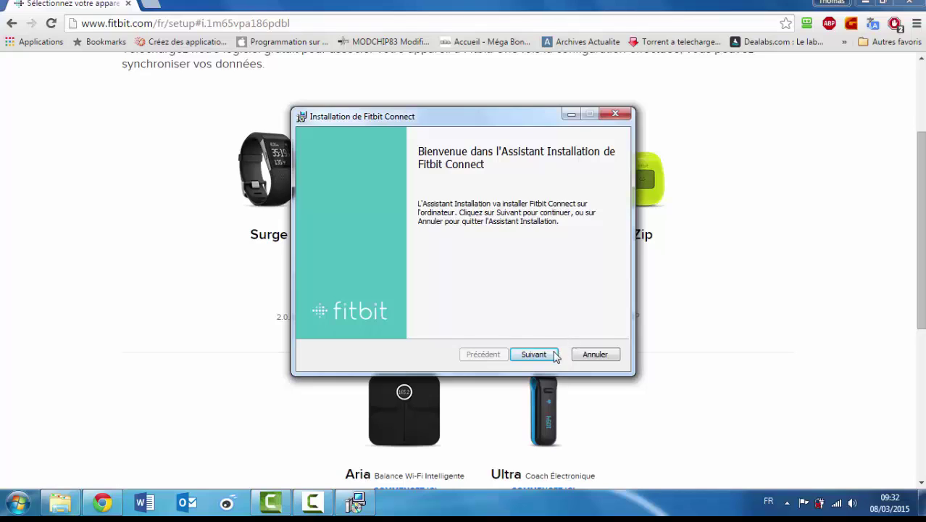
# Accept the Fitbit Connect licence agreement and advance to the destination folder step
pyautogui.click(550, 357)
pyautogui.click(318, 323)
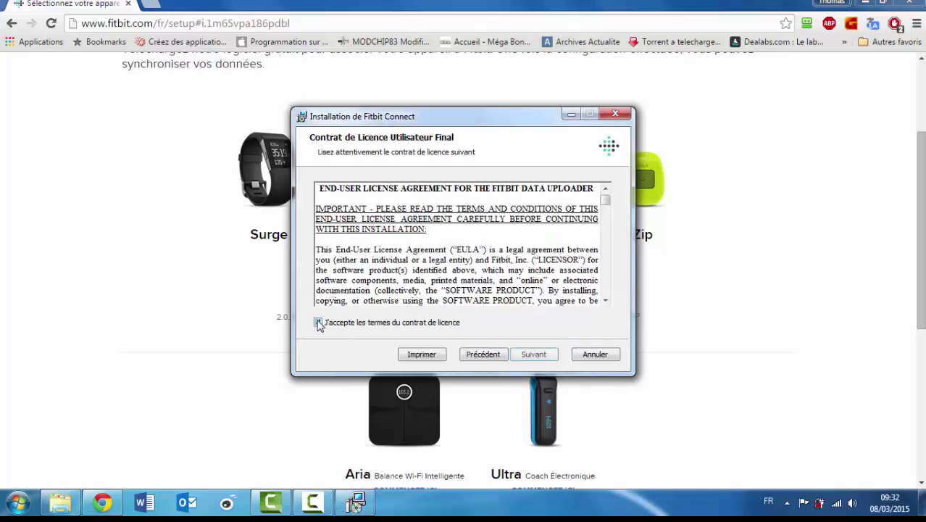
pyautogui.click(534, 356)
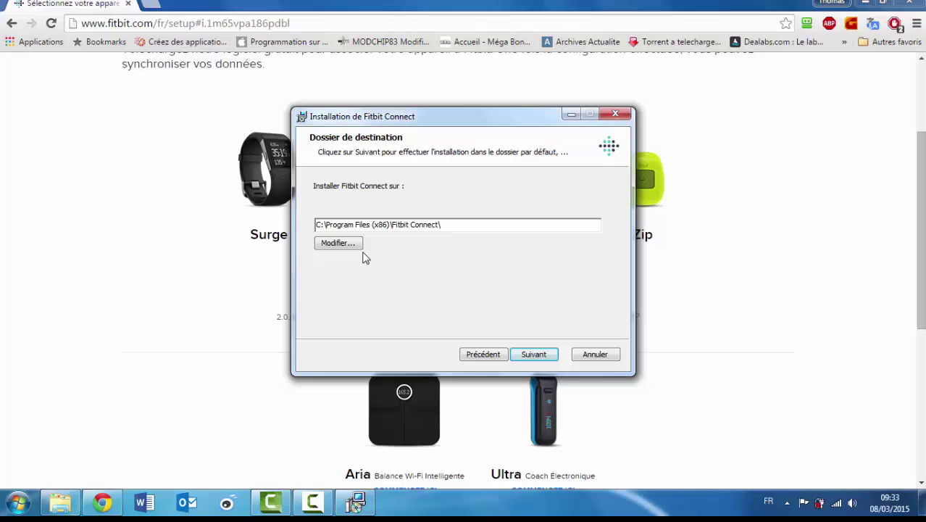
# Keep the default C:\Program Files (x86)\Fitbit Connect\ folder, install, and finish with Fitbit Connect launching
pyautogui.click(337, 245)
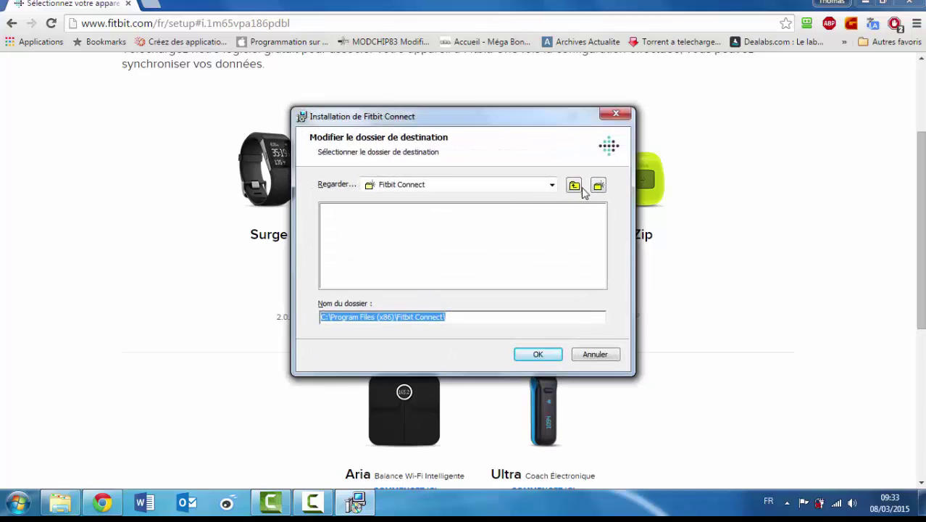
pyautogui.click(578, 187)
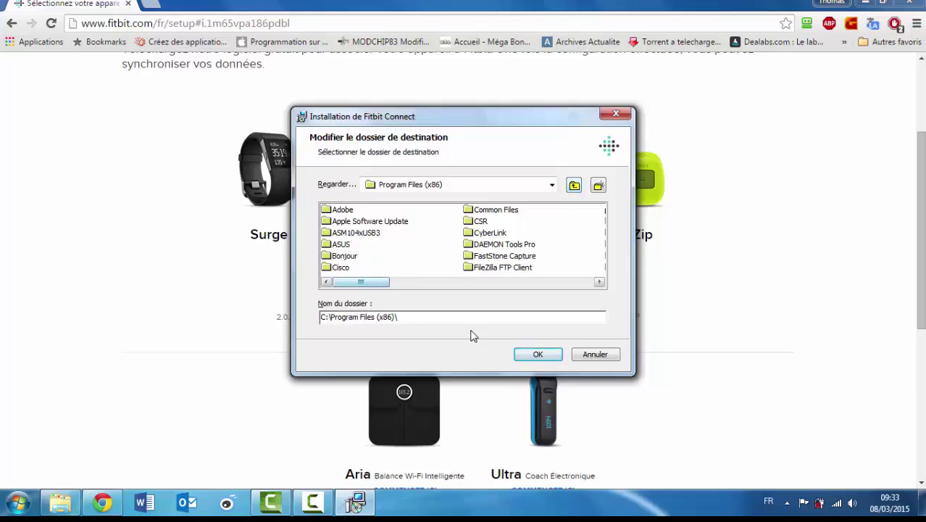
pyautogui.click(595, 355)
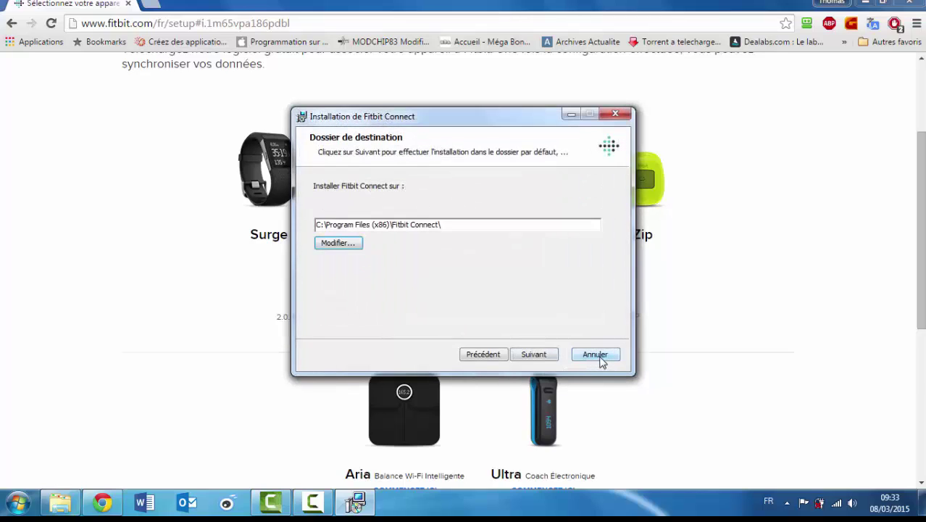
pyautogui.click(538, 353)
pyautogui.click(538, 353)
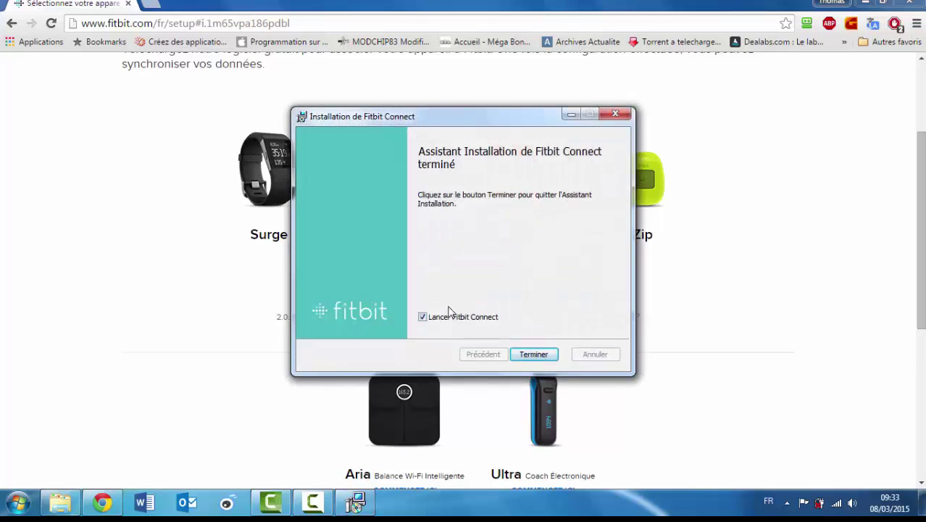
pyautogui.click(534, 356)
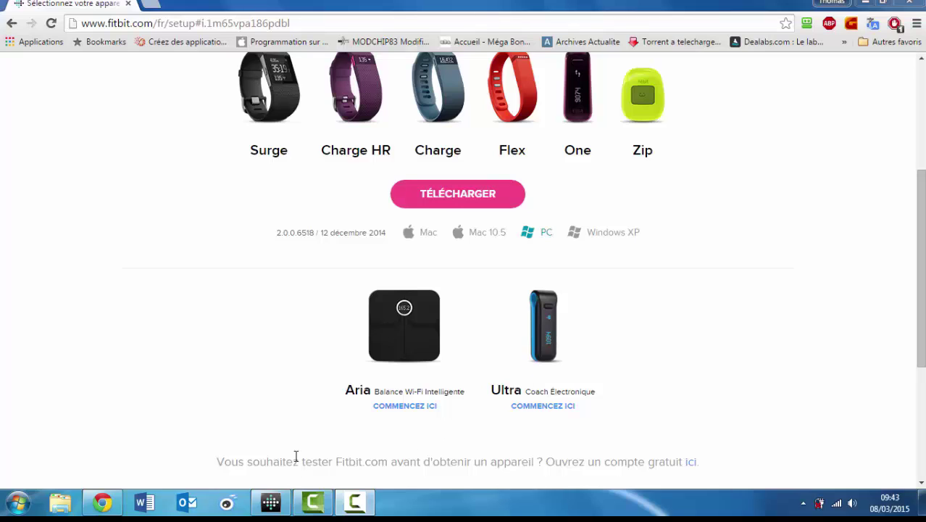
# Restore Fitbit Connect and start new-device setup as an existing account holder ('Déjà inscrit')
pyautogui.click(268, 505)
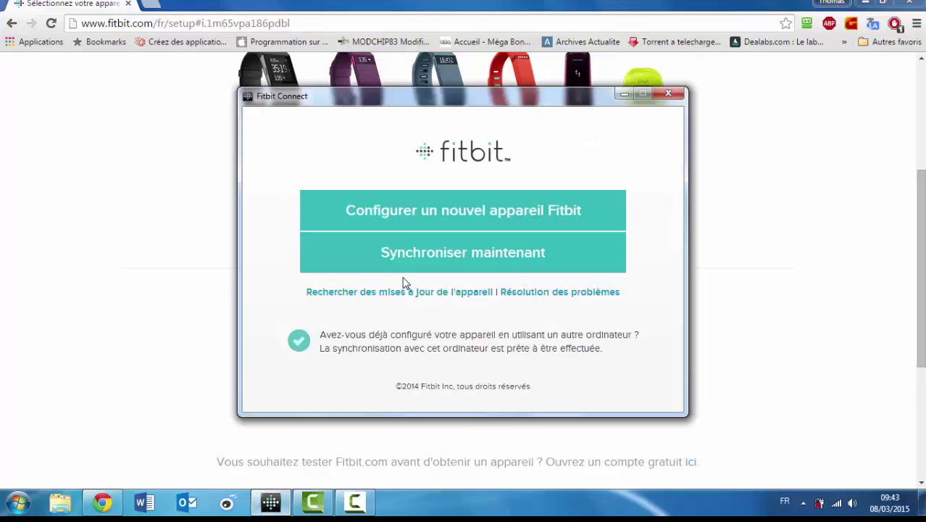
pyautogui.click(475, 221)
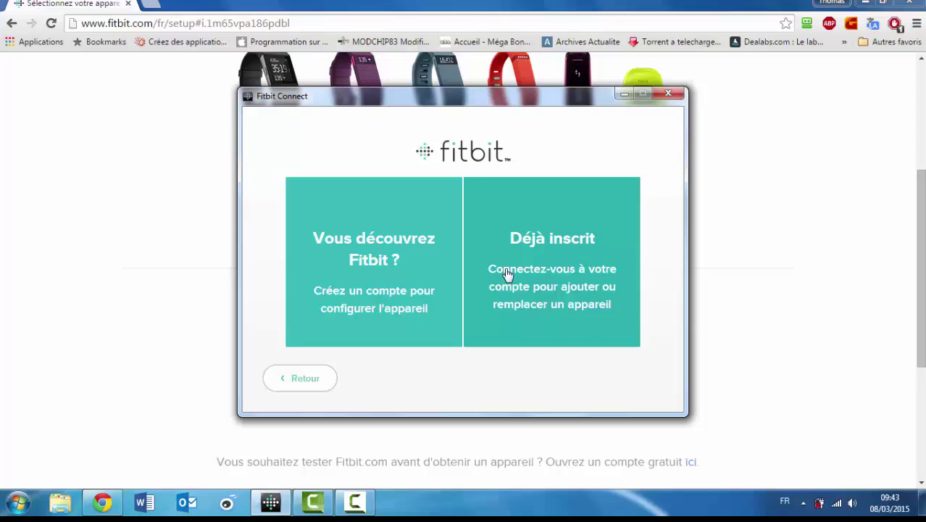
pyautogui.click(507, 274)
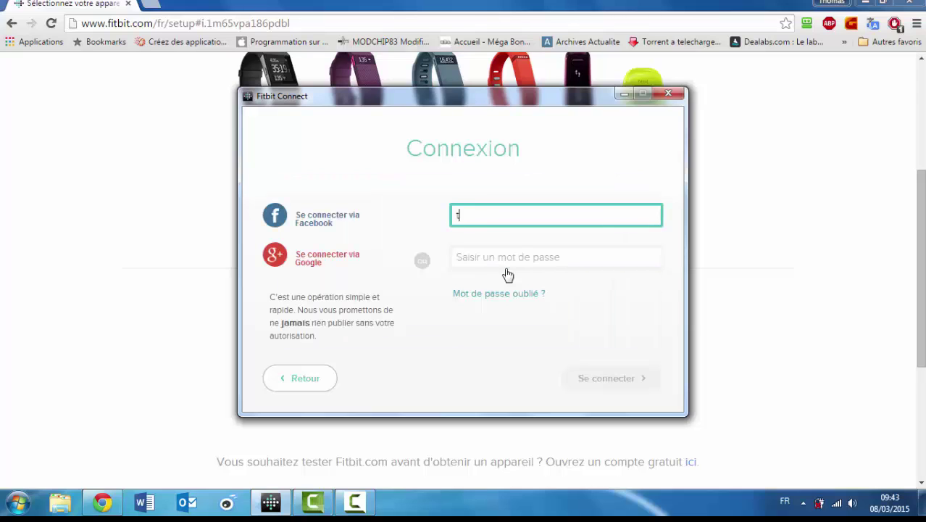
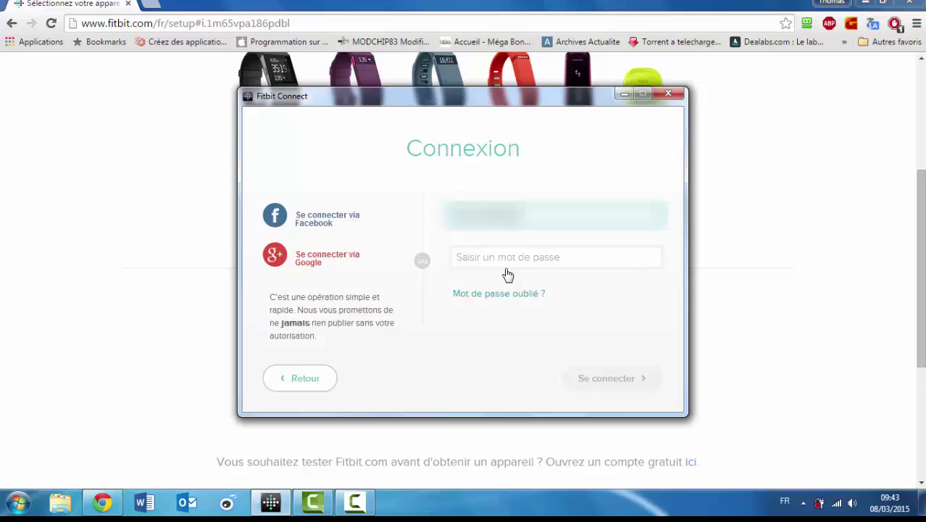
# Sign in with the account e-mail and password, re-entering the password after the first attempt fails
pyautogui.click(508, 263)
pyautogui.write('••••••••••')
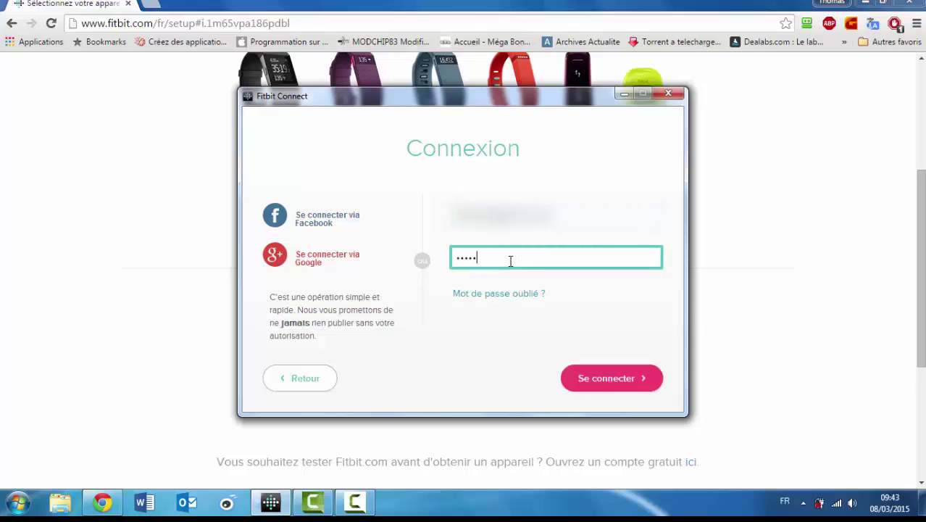
pyautogui.write('•••')
pyautogui.click(599, 384)
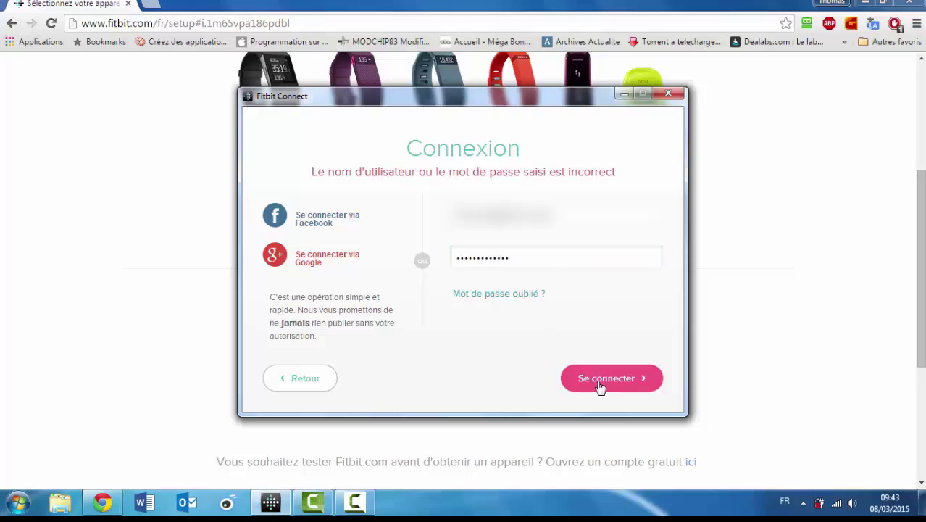
pyautogui.doubleClick(525, 257)
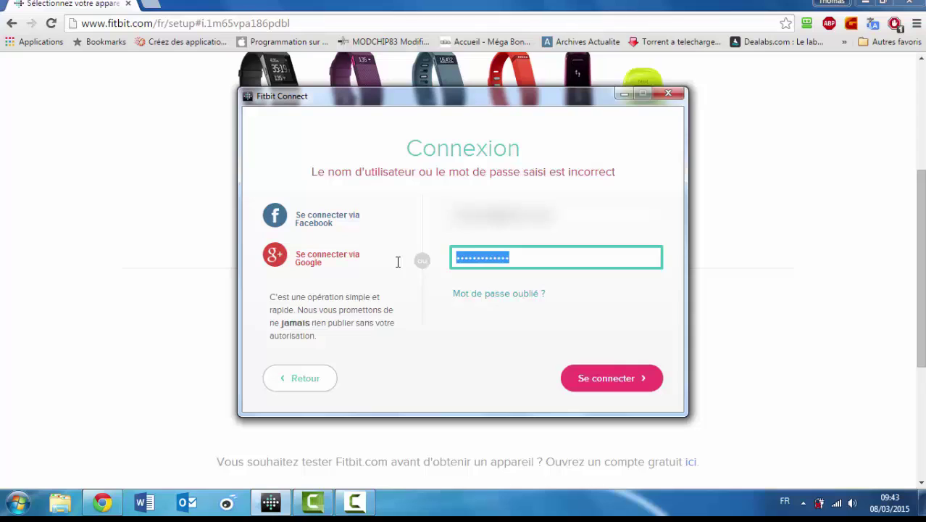
pyautogui.write('•••••••••')
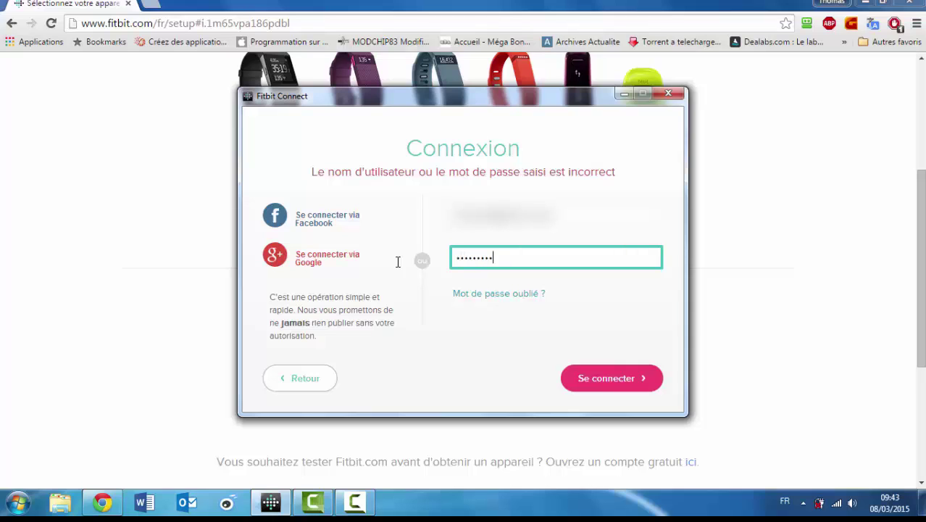
pyautogui.write('•••')
pyautogui.click(645, 380)
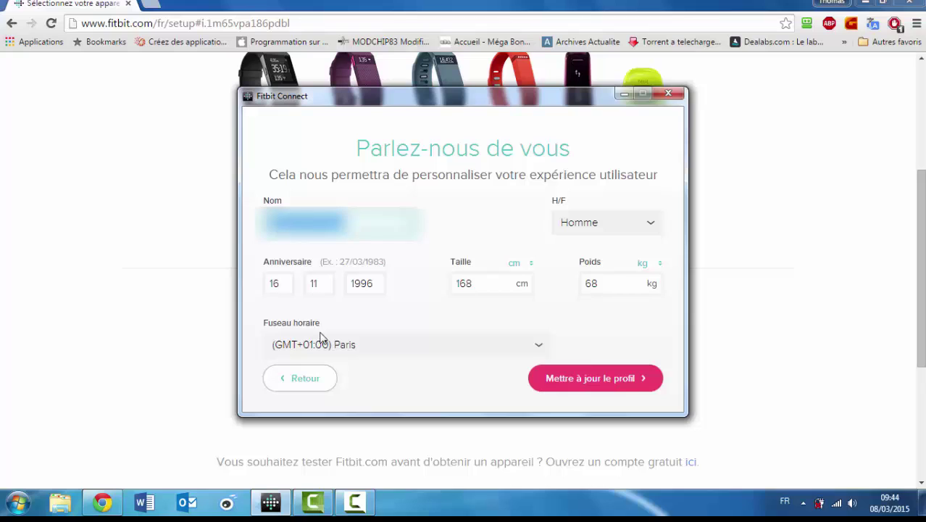
# Save the 168 cm / 68 kg profile, choose Charge HR, and replace the old Charge HR
pyautogui.click(604, 377)
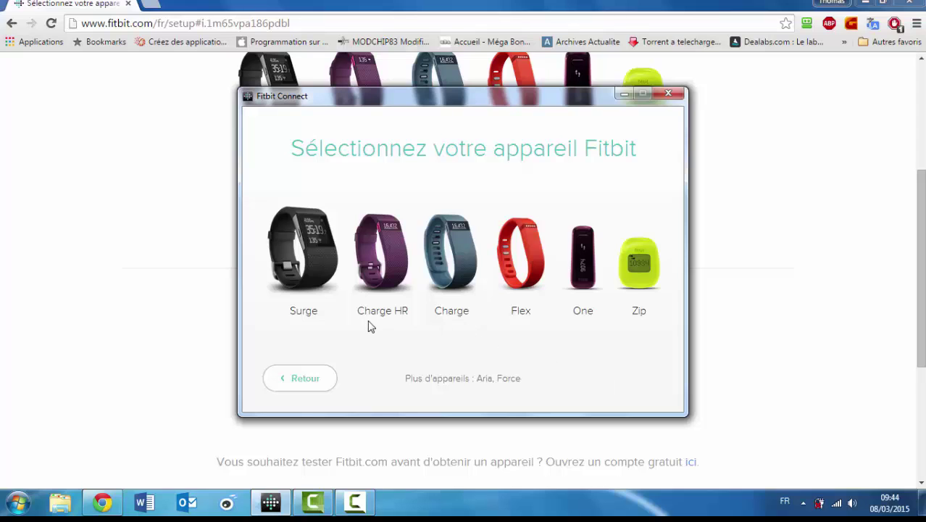
pyautogui.click(397, 289)
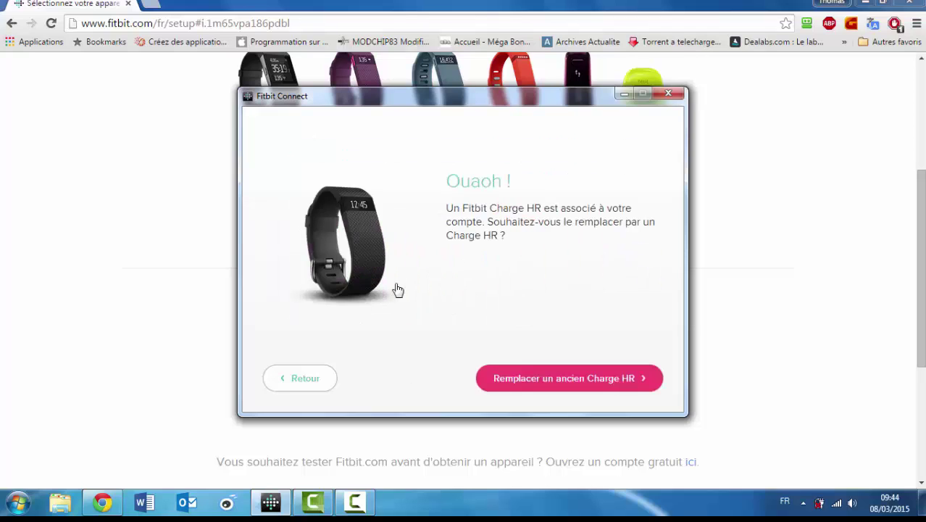
pyautogui.click(565, 381)
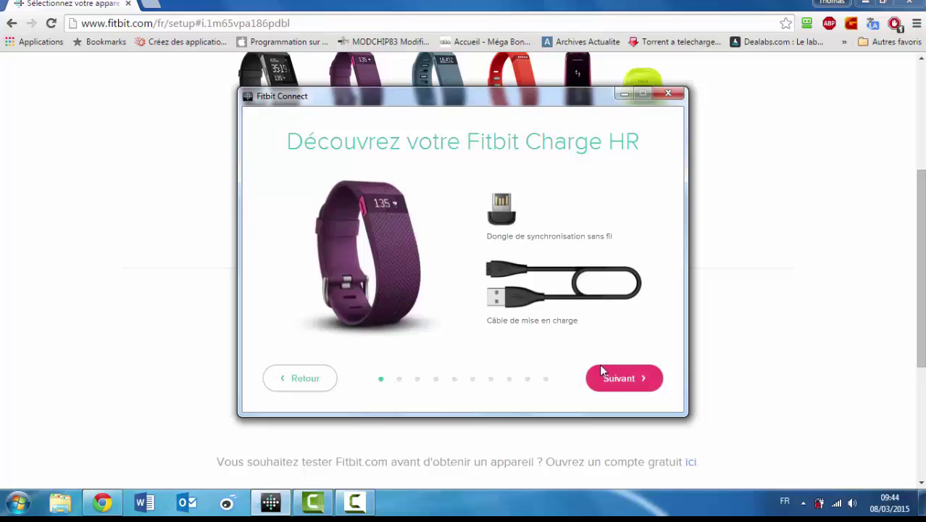
# Advance past the Charge HR intro and power-on pages to start the tracker search
pyautogui.click(605, 390)
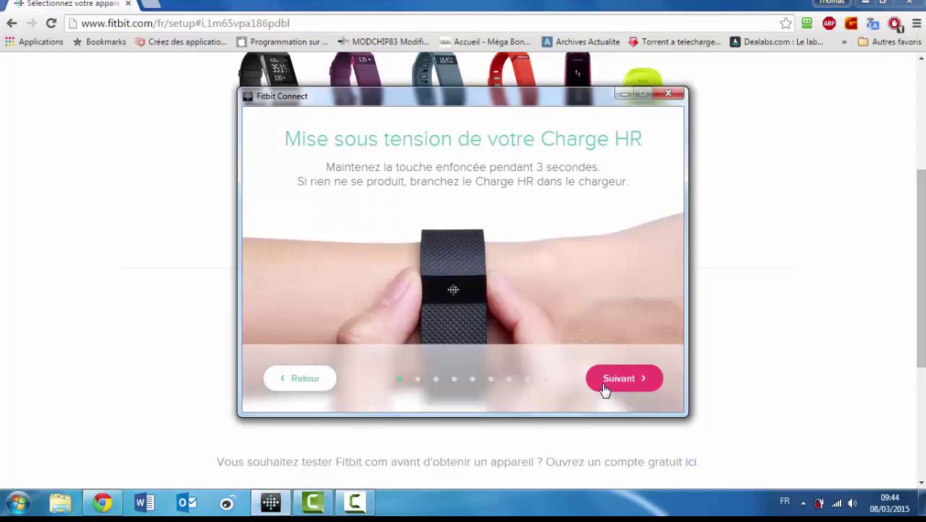
pyautogui.click(605, 390)
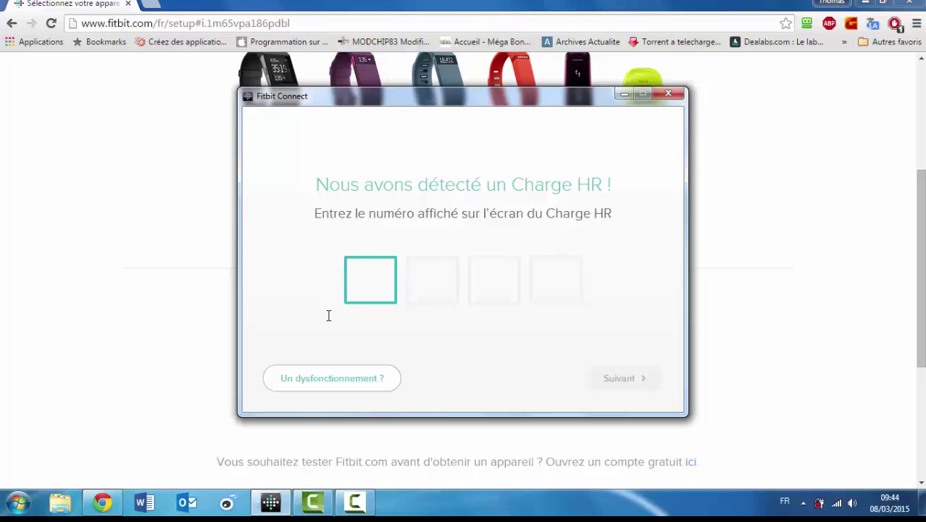
# Enter the four-digit pairing code shown on the tracker and confirm the pairing
pyautogui.write('0492')
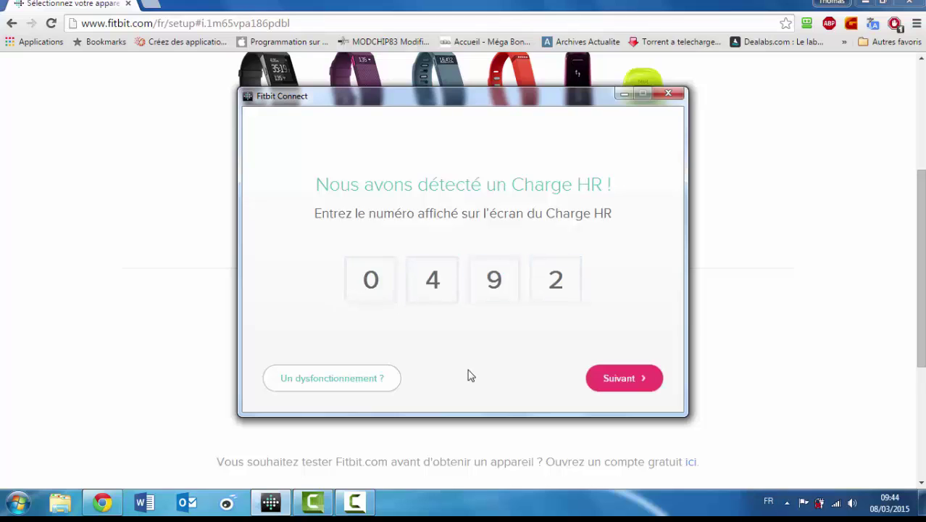
pyautogui.click(616, 388)
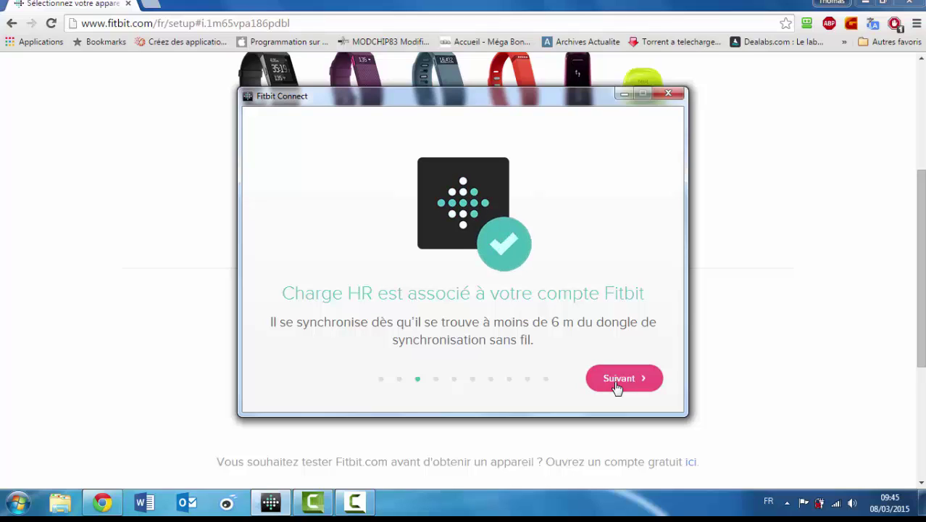
pyautogui.click(607, 387)
# Page through the Charge HR feature tips and go to the fitbit.com dashboard
pyautogui.click(628, 383)
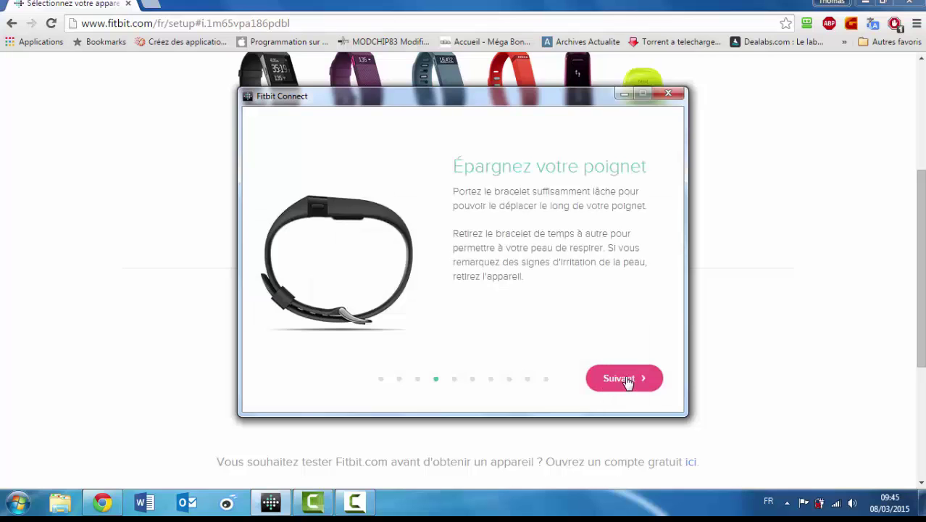
pyautogui.click(627, 382)
pyautogui.click(628, 381)
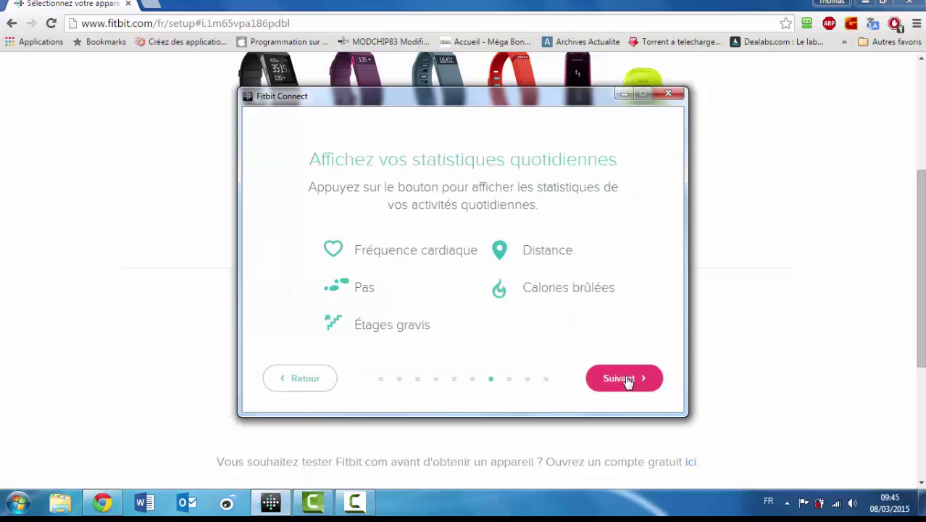
pyautogui.click(628, 382)
pyautogui.click(628, 382)
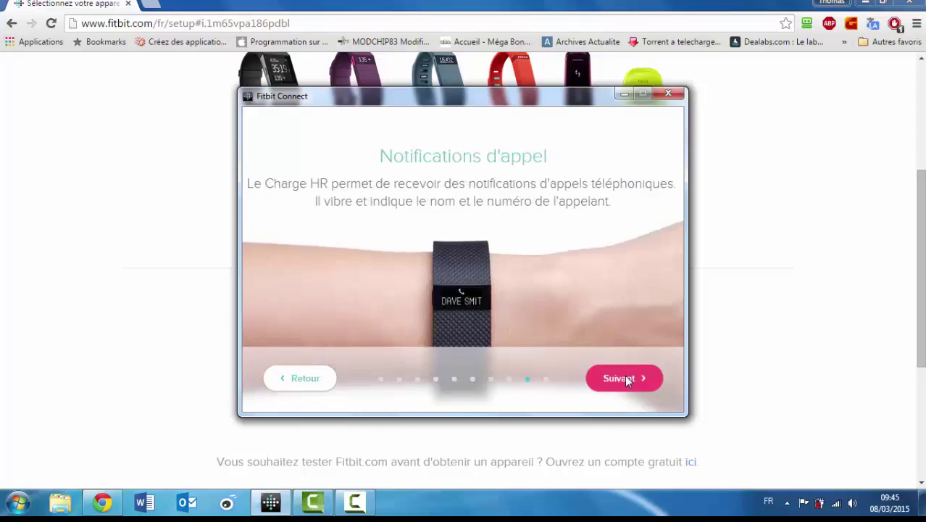
pyautogui.click(628, 382)
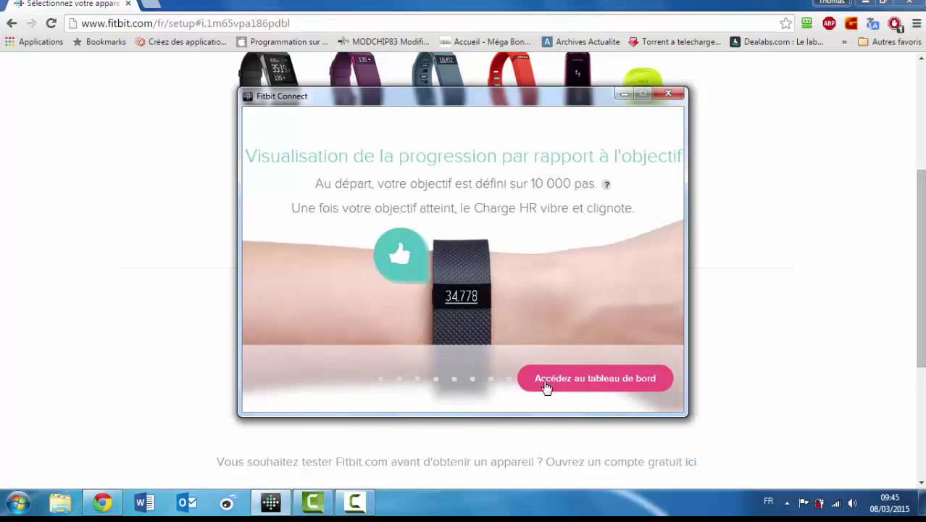
pyautogui.click(603, 384)
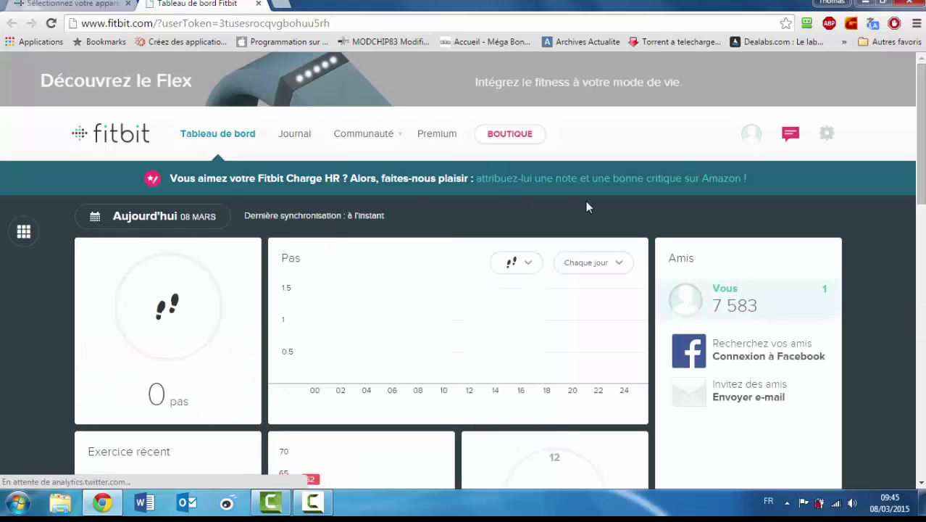
pyautogui.scroll(-3, 463, 271)
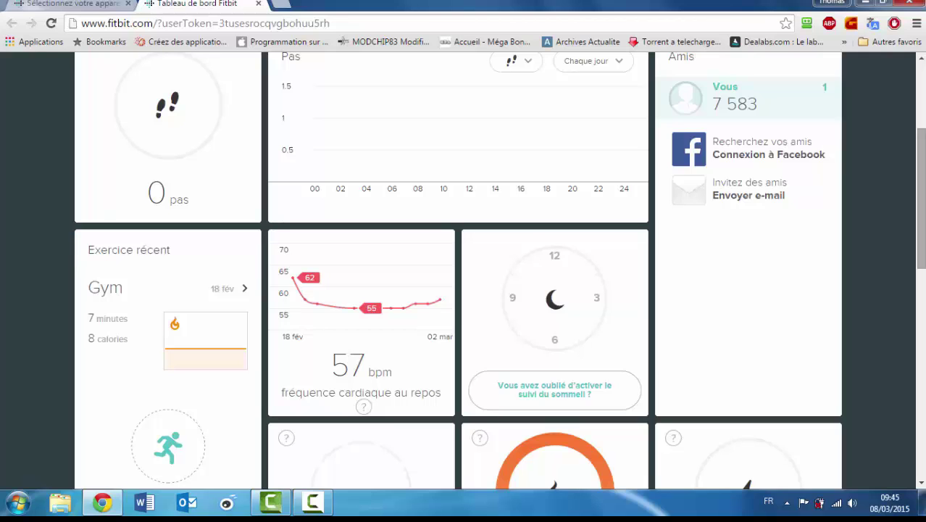
pyautogui.scroll(-3, 463, 271)
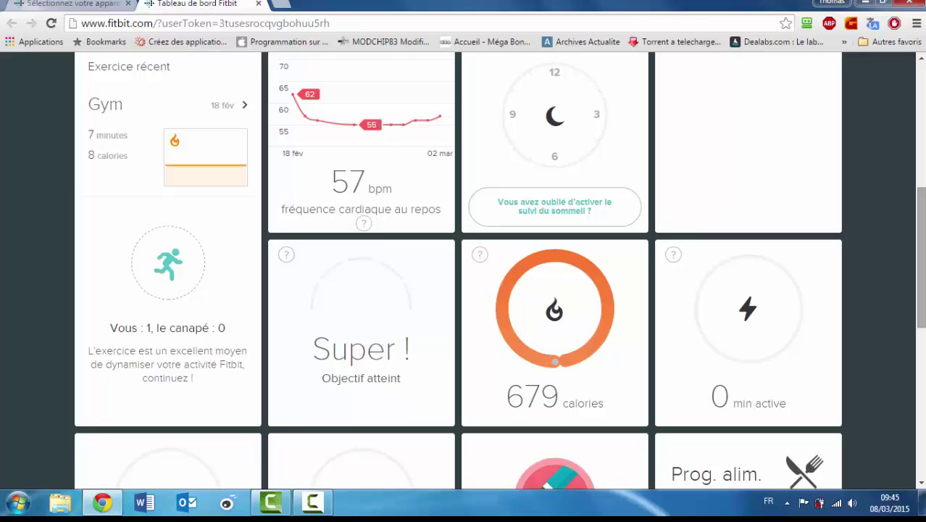
pyautogui.scroll(6, 463, 271)
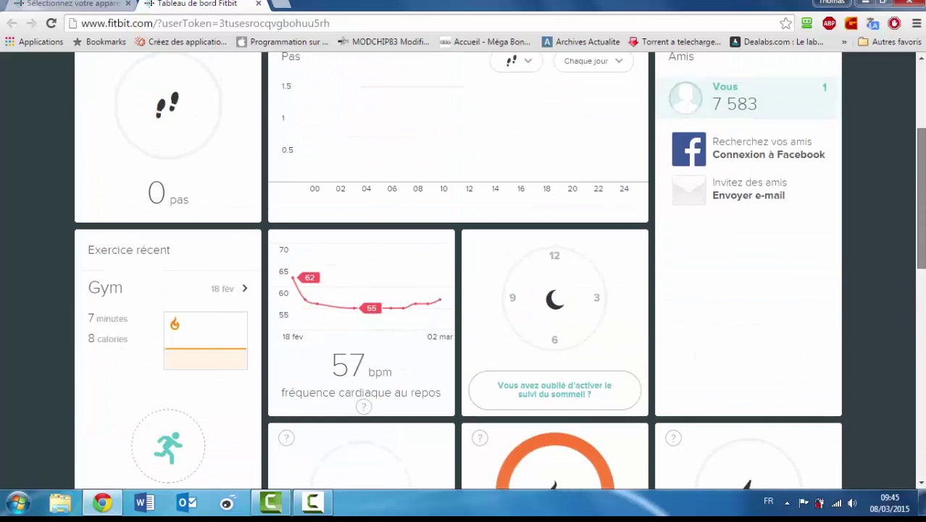
pyautogui.scroll(-2, 463, 271)
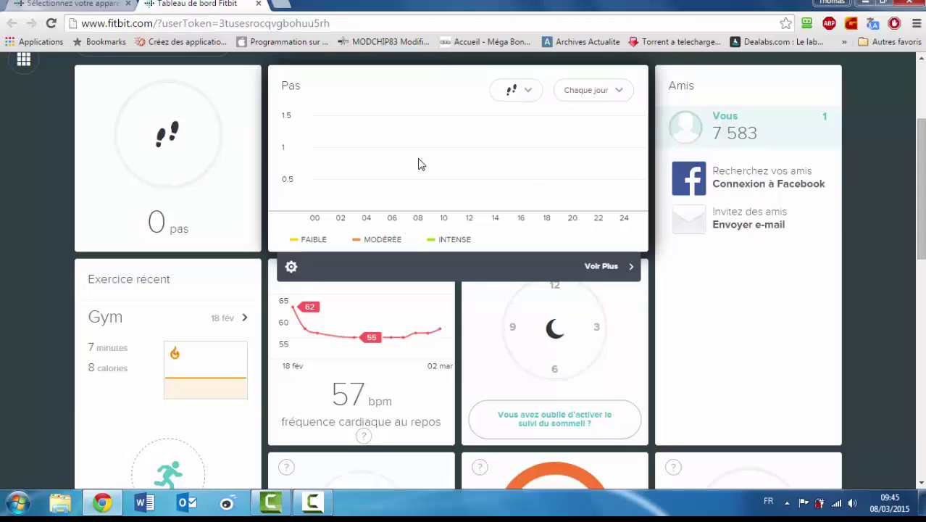
pyautogui.scroll(-3, 373, 329)
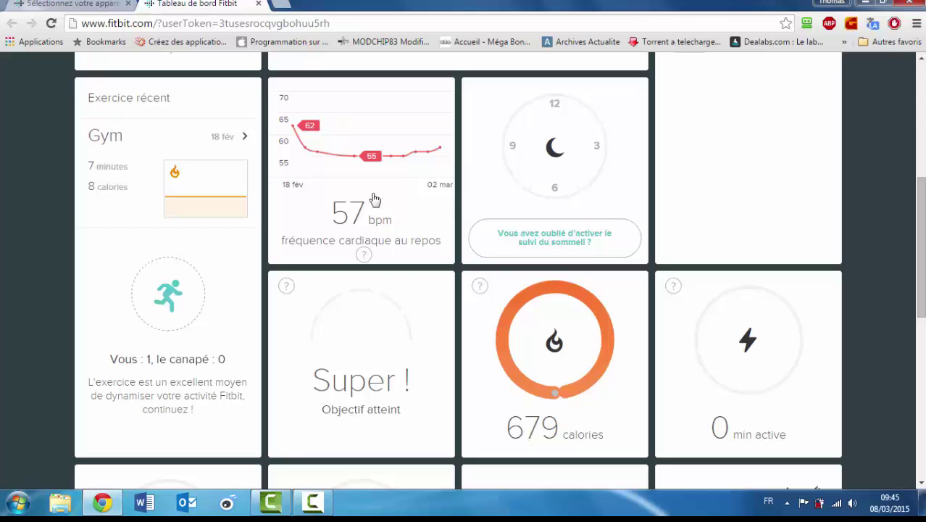
pyautogui.scroll(-5, 738, 258)
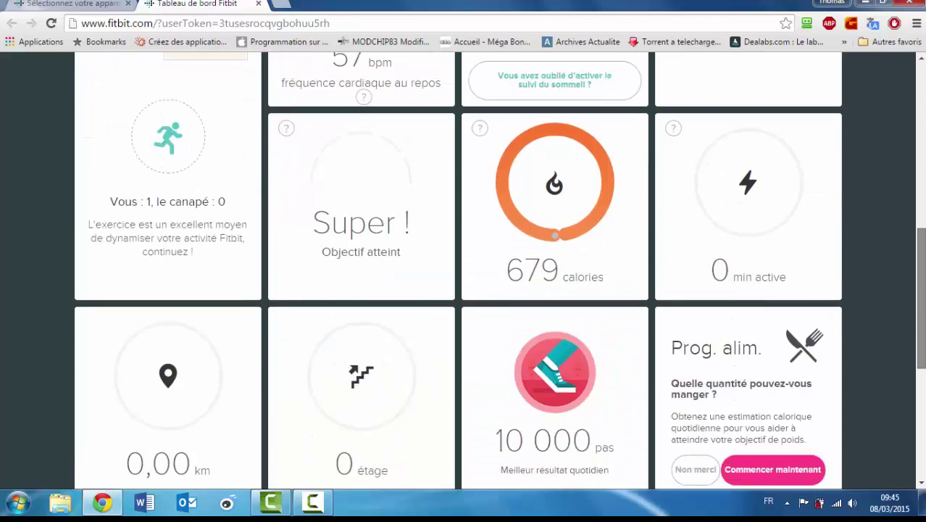
pyautogui.scroll(-2, 463, 265)
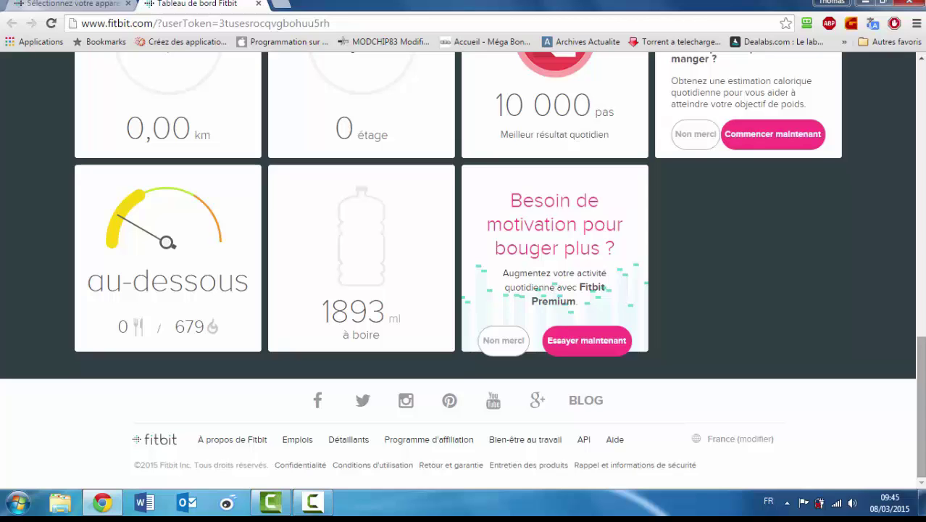
pyautogui.scroll(4, 462, 271)
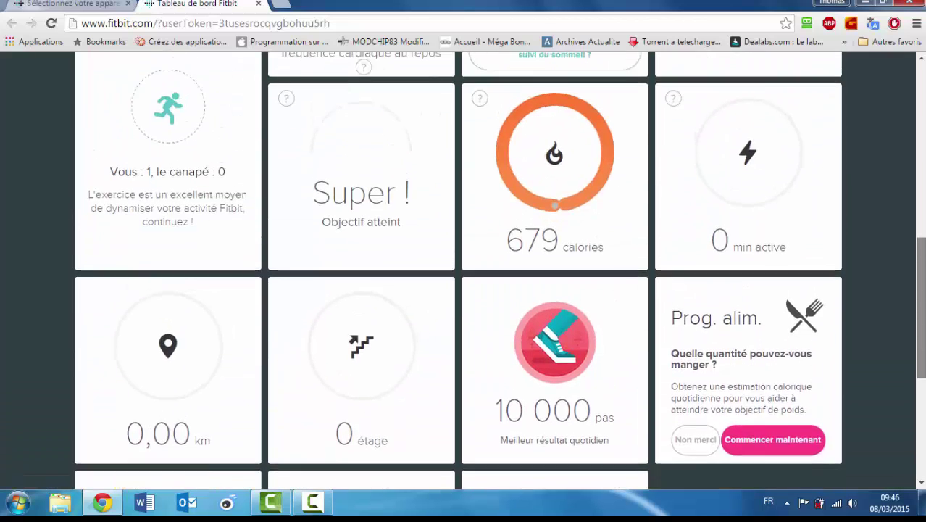
pyautogui.scroll(7, 462, 272)
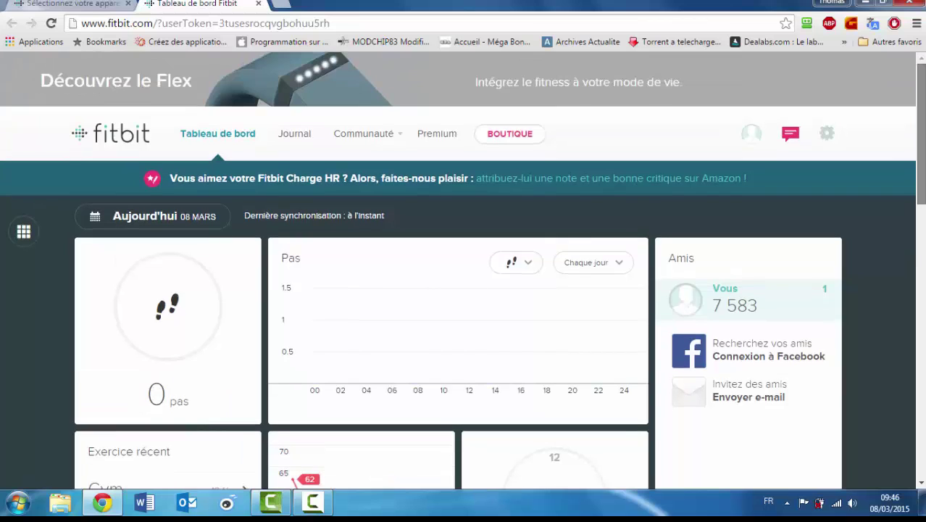
pyautogui.scroll(-2, 462, 271)
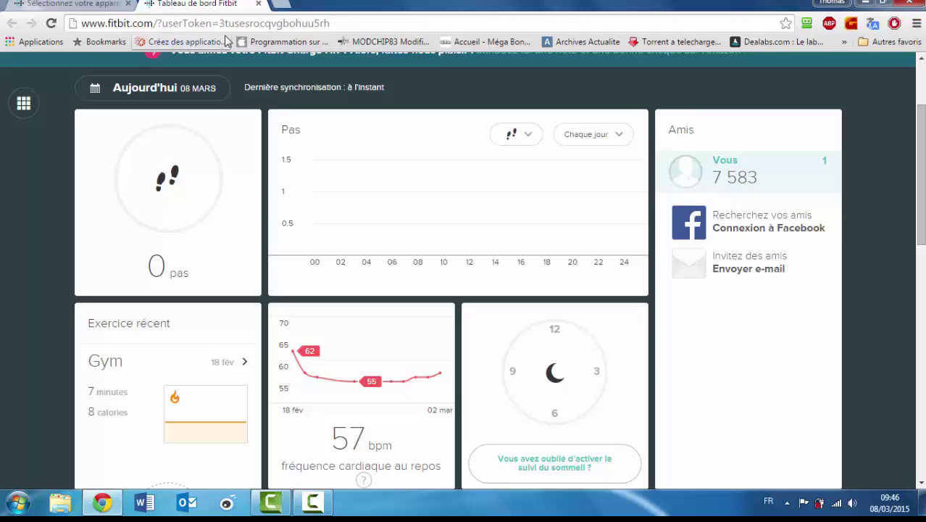
# Close the dashboard tab, relaunch Fitbit Connect from Start, sync the Charge HR, and reopen the dashboard
pyautogui.click(259, 5)
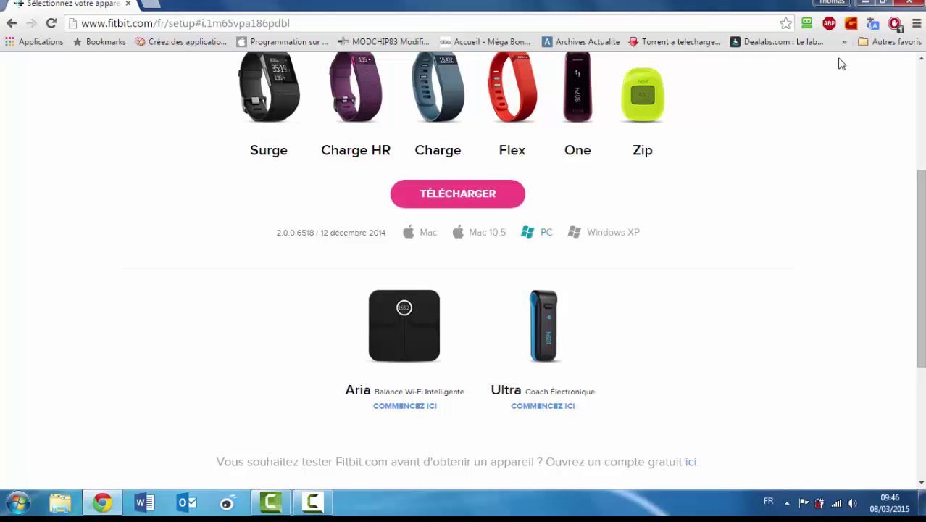
pyautogui.click(11, 508)
pyautogui.click(140, 348)
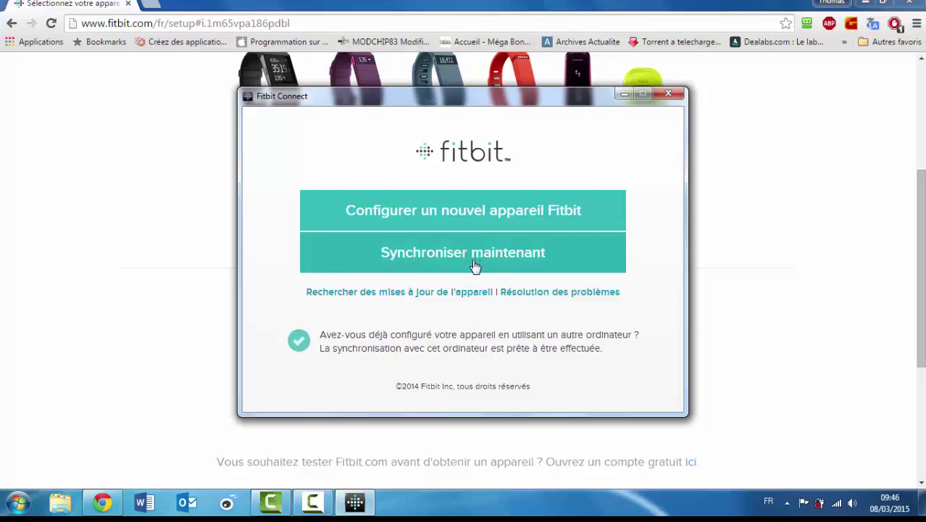
pyautogui.click(475, 267)
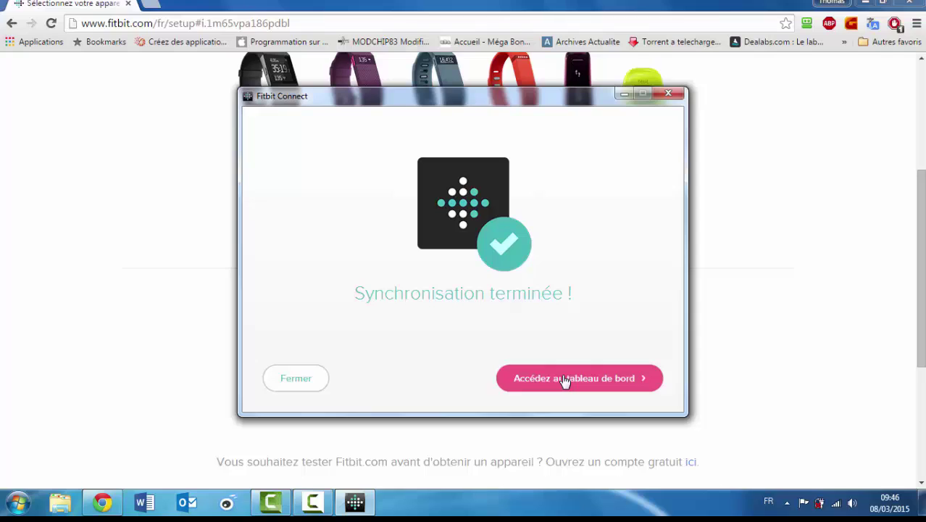
pyautogui.click(565, 379)
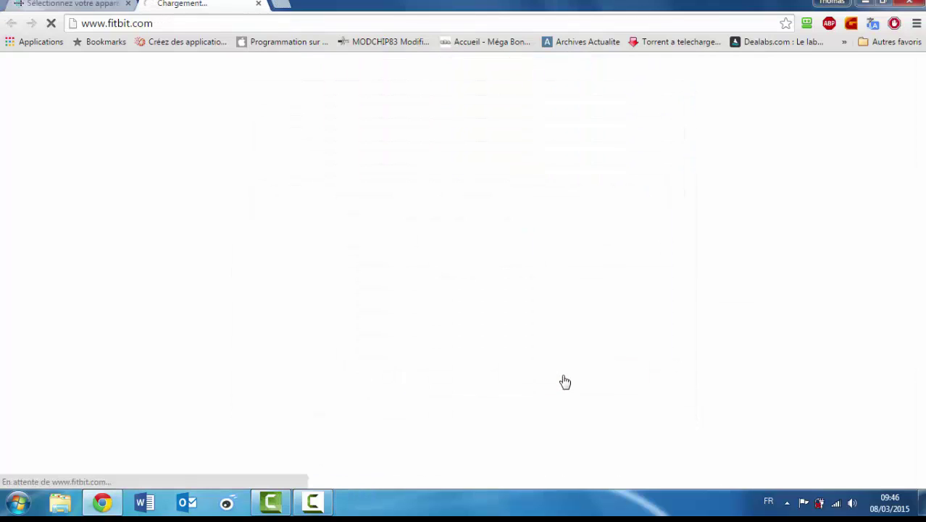